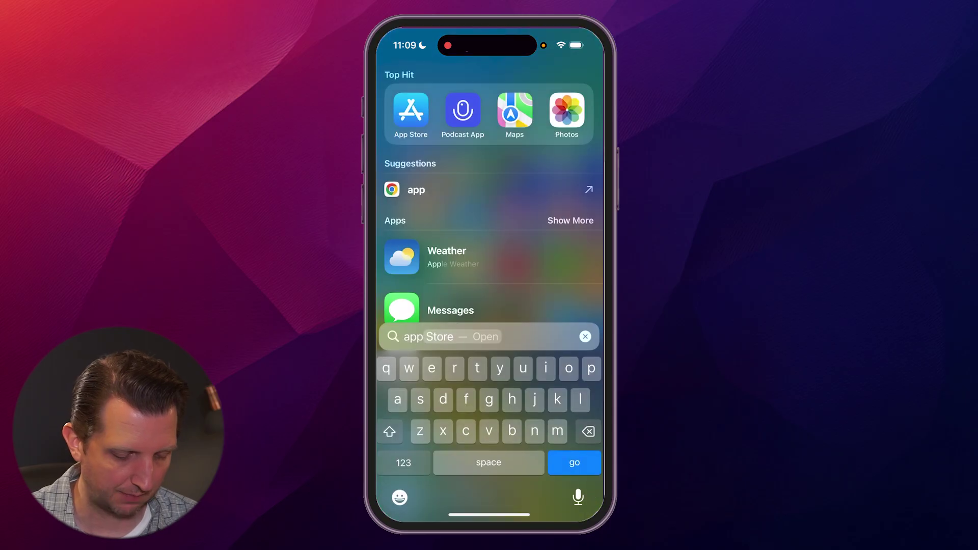
pyautogui.write('V')
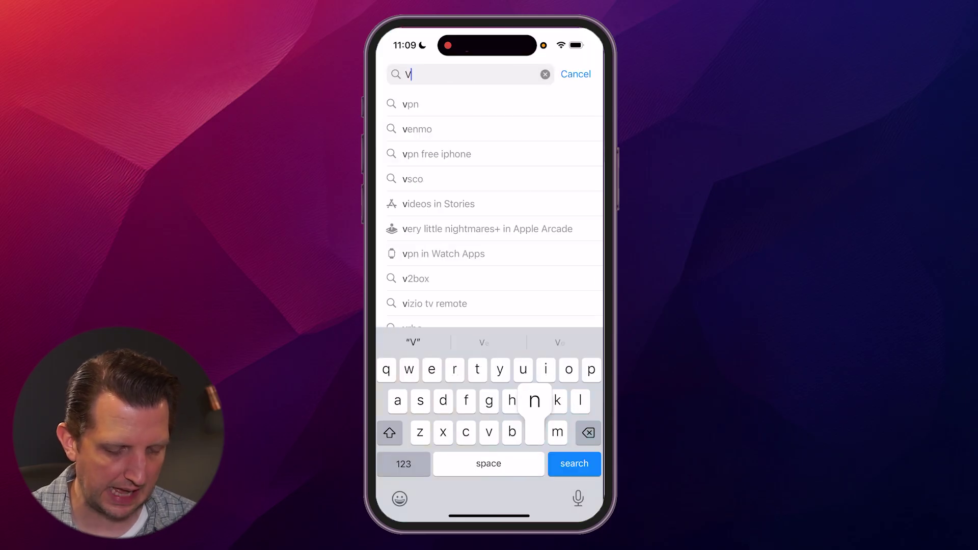
pyautogui.write('n')
# Search the App Store for 'vn video editor' and open the app.
pyautogui.click(435, 104)
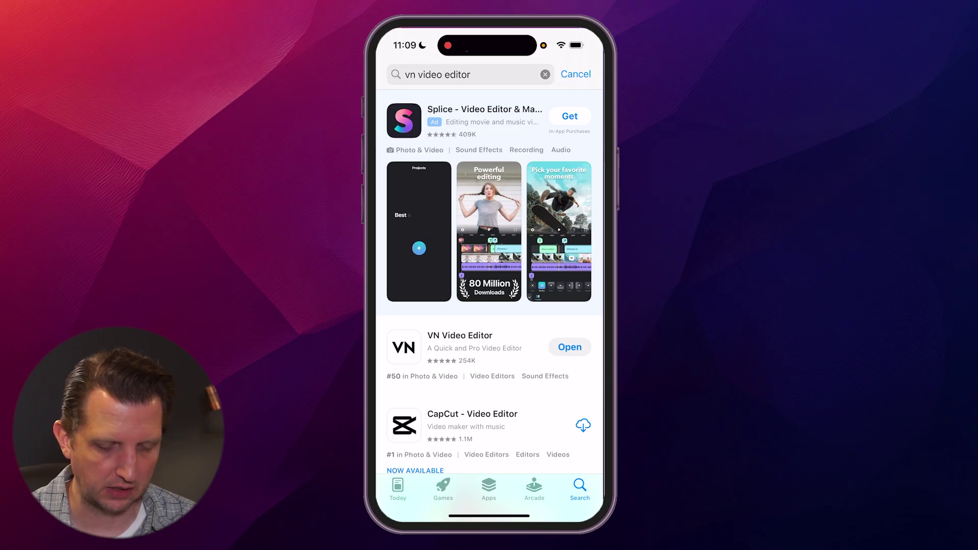
pyautogui.click(569, 347)
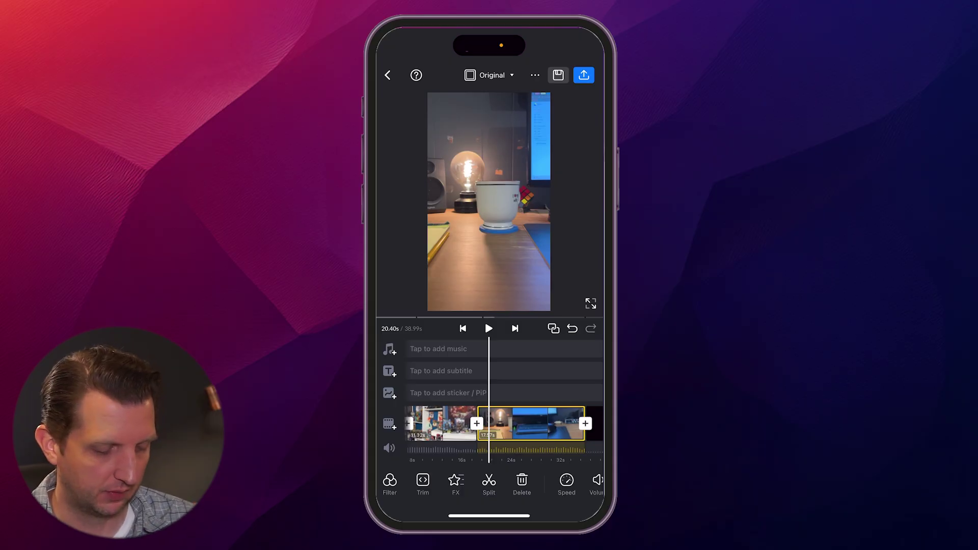
# Add a 0.8-second Dissolve 2 transition between the shelf and lamp clips, then preview it.
pyautogui.moveTo(504, 423)
pyautogui.mouseDown()
pyautogui.moveTo(550, 424)
pyautogui.moveTo(489, 424)
pyautogui.mouseUp()
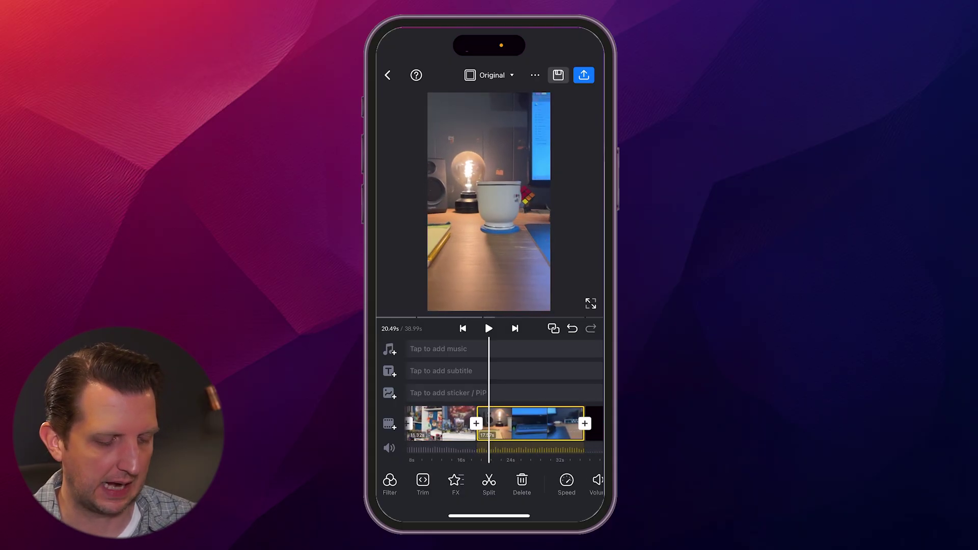
pyautogui.moveTo(489, 424); pyautogui.dragTo(512, 424)
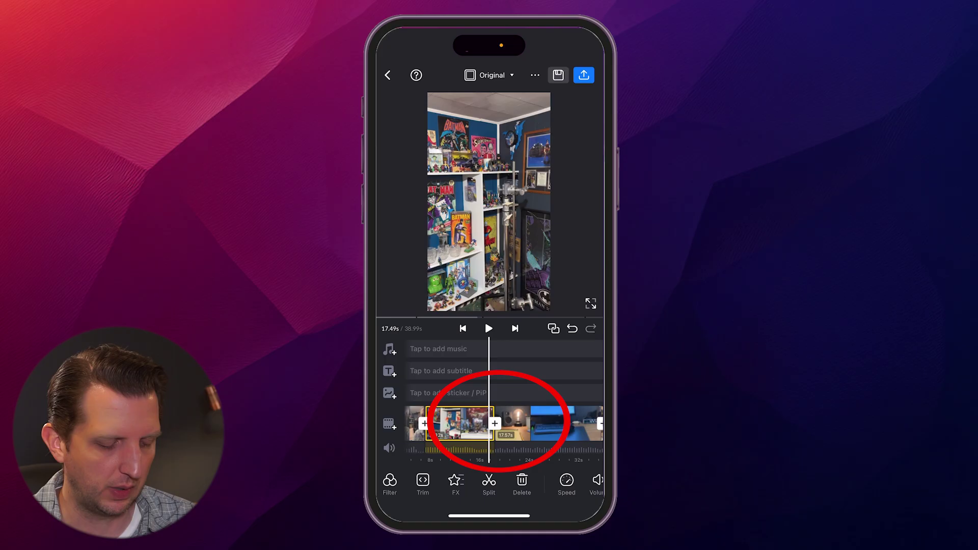
pyautogui.click(495, 424)
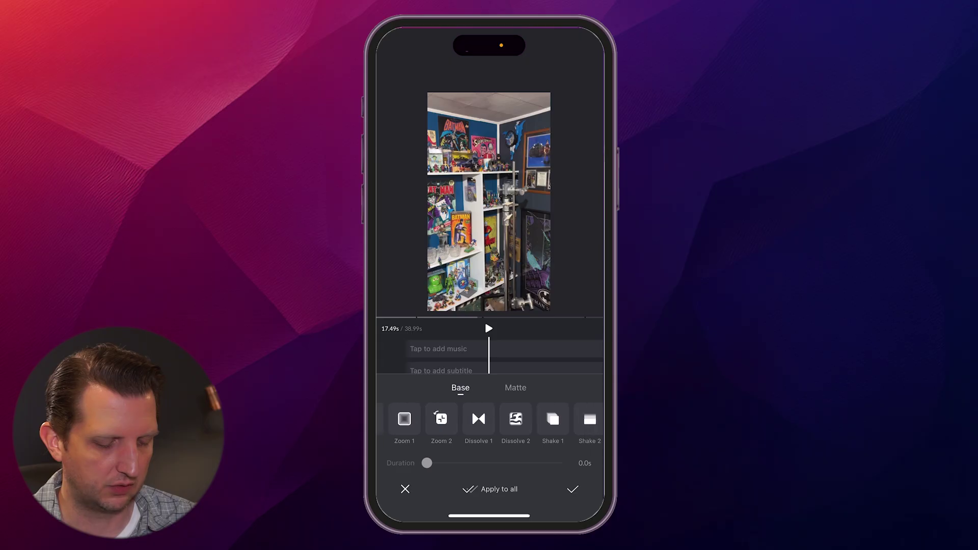
pyautogui.click(489, 419)
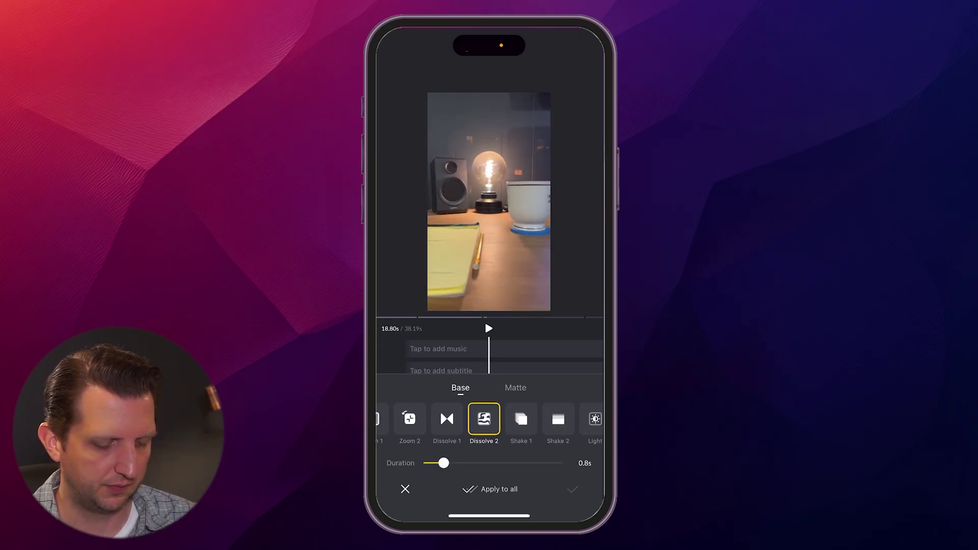
pyautogui.click(572, 489)
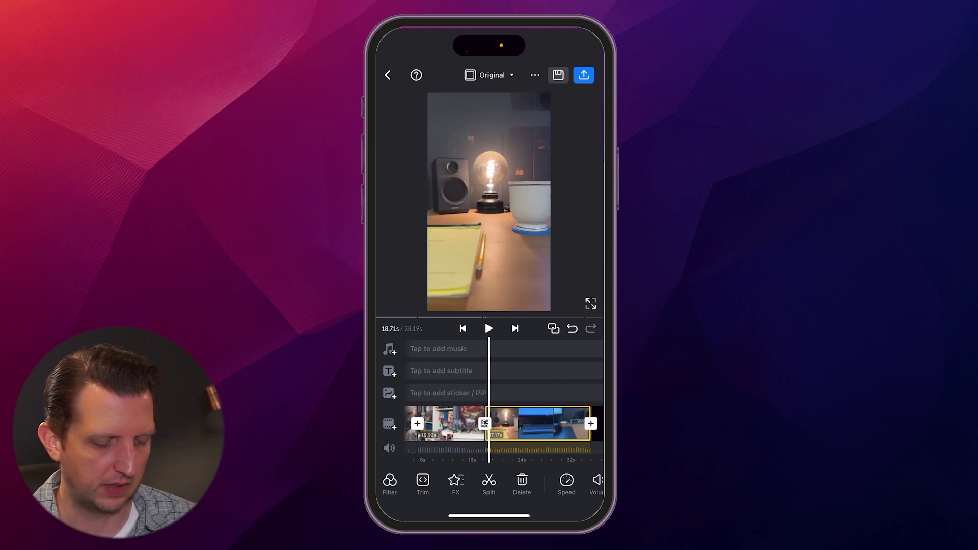
pyautogui.click(488, 329)
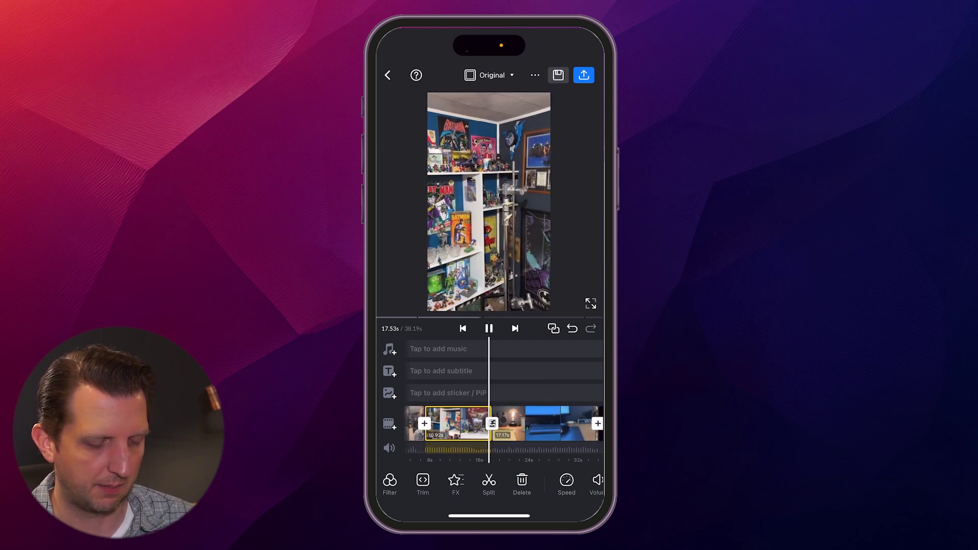
pyautogui.click(488, 328)
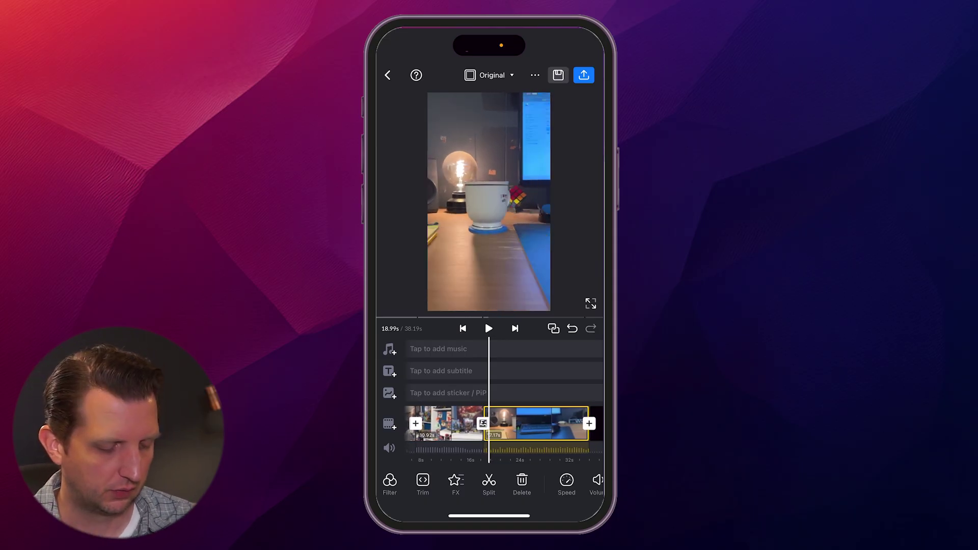
# Add the Island Joy music track with a 3.9 s fade-in and 3.8 s fade-out.
pyautogui.moveTo(459, 428); pyautogui.dragTo(505, 428)
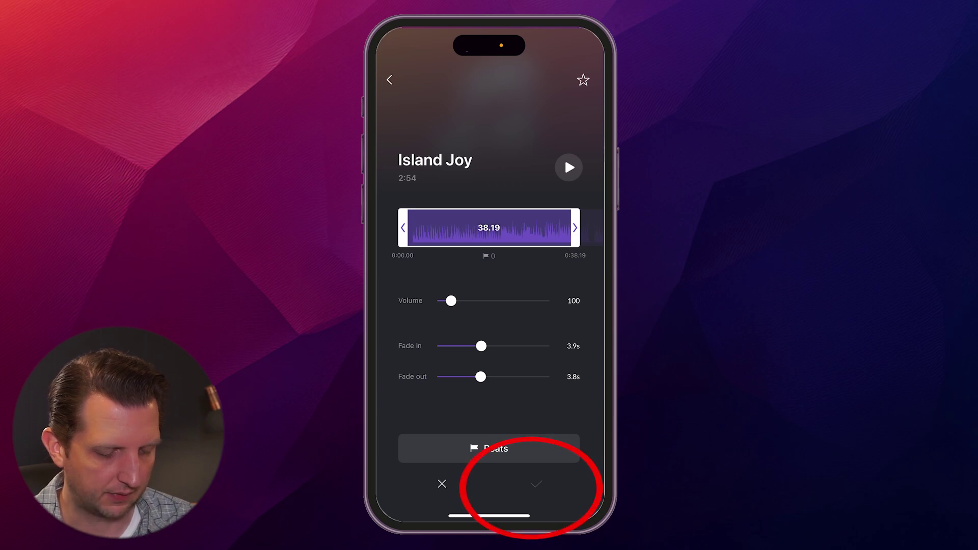
pyautogui.click(536, 483)
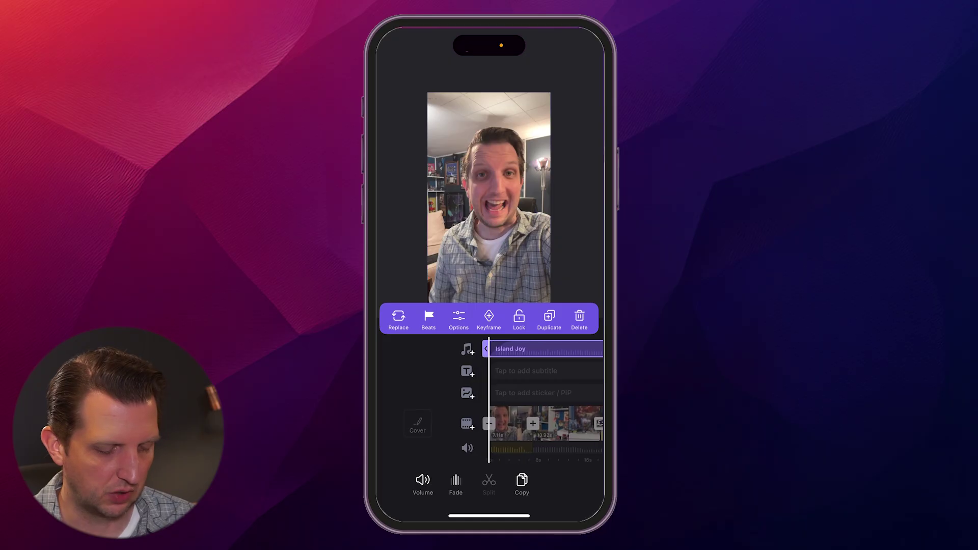
# Add the Fast woosh sound effect from the Fast Swish sound category.
pyautogui.click(511, 424)
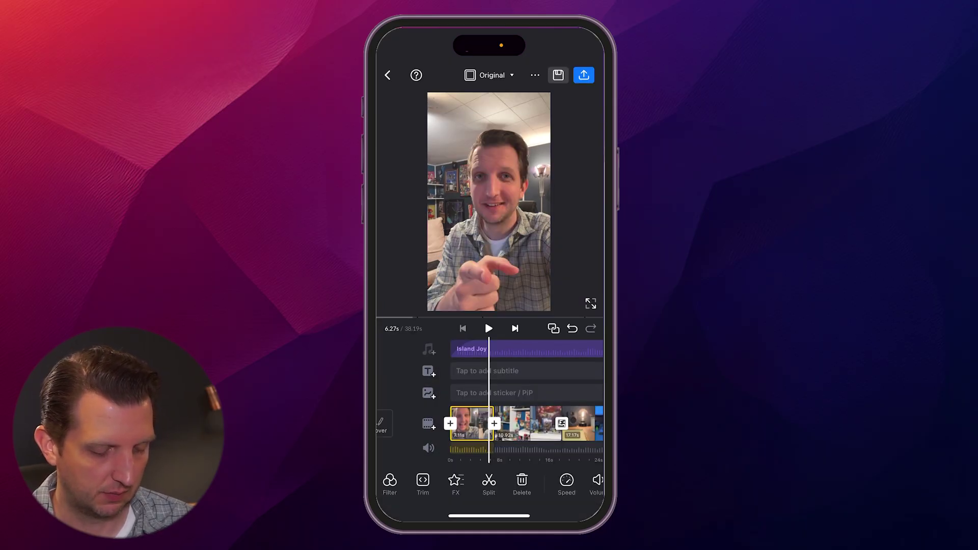
pyautogui.click(429, 350)
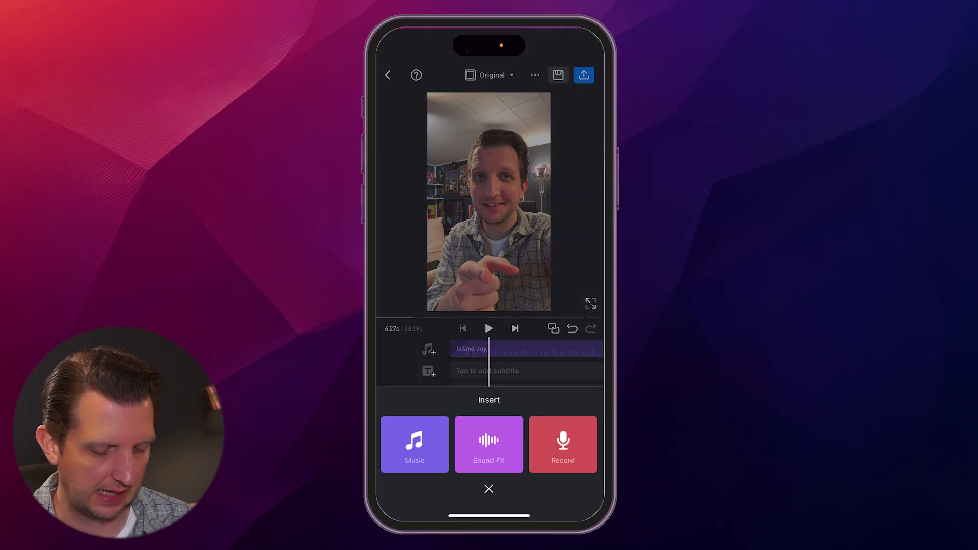
pyautogui.click(489, 444)
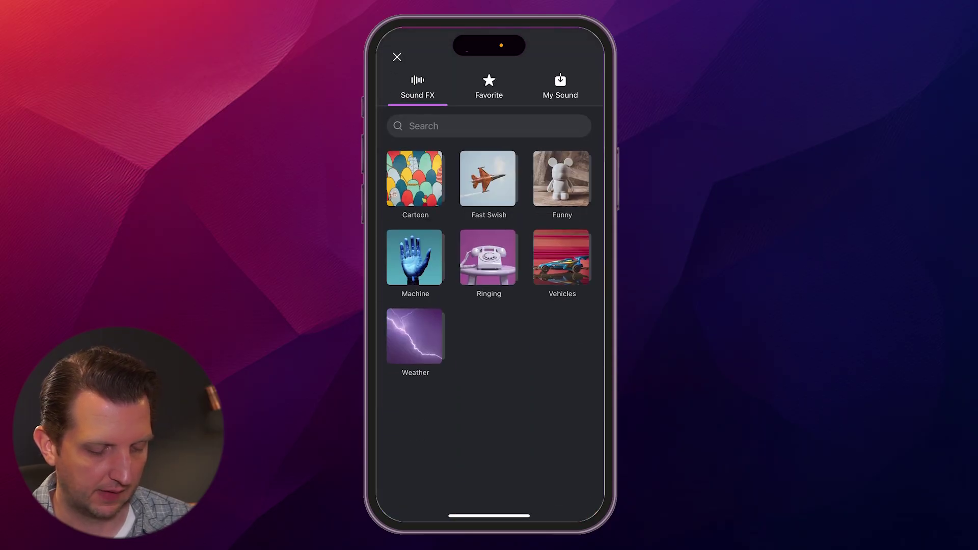
pyautogui.click(488, 178)
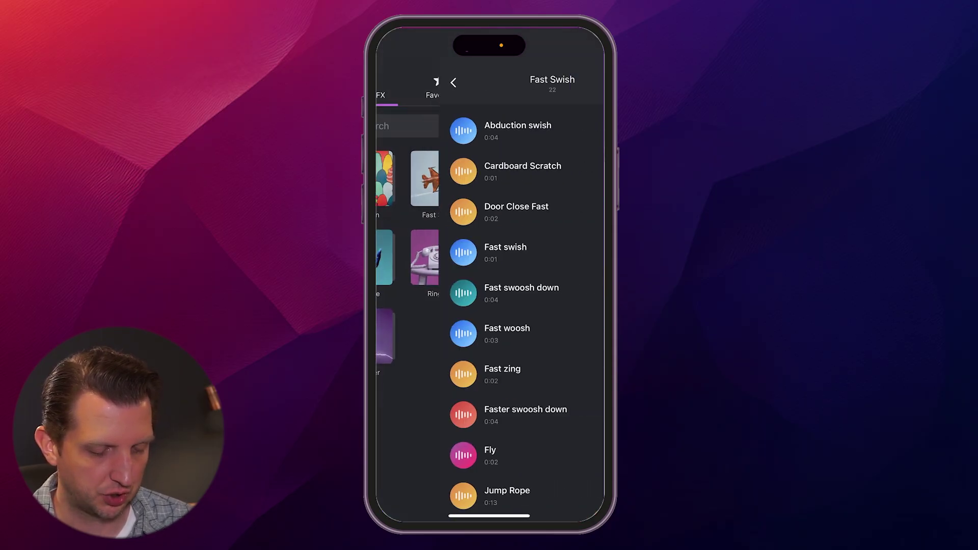
pyautogui.click(572, 251)
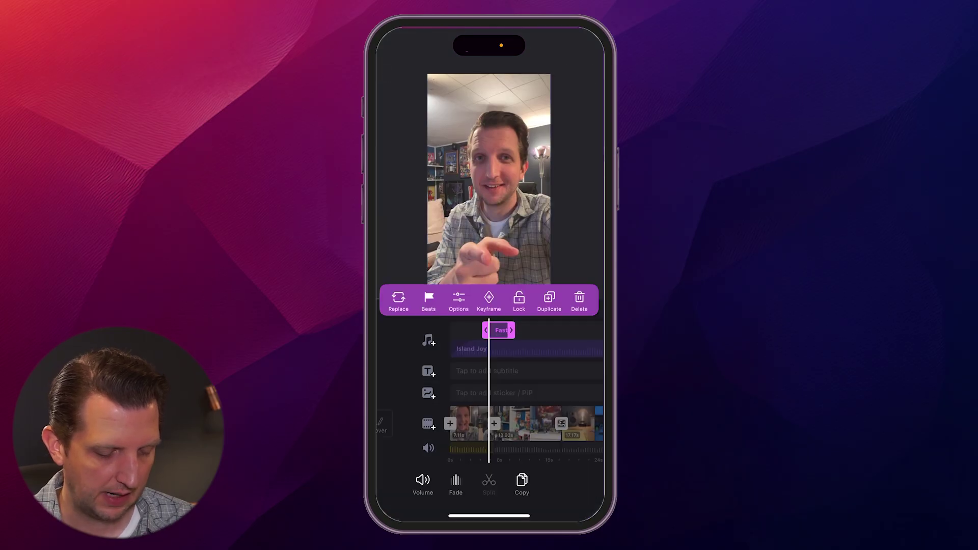
# Adjust the Fast woosh clip near 6 seconds and play back to hear it.
pyautogui.click(535, 382)
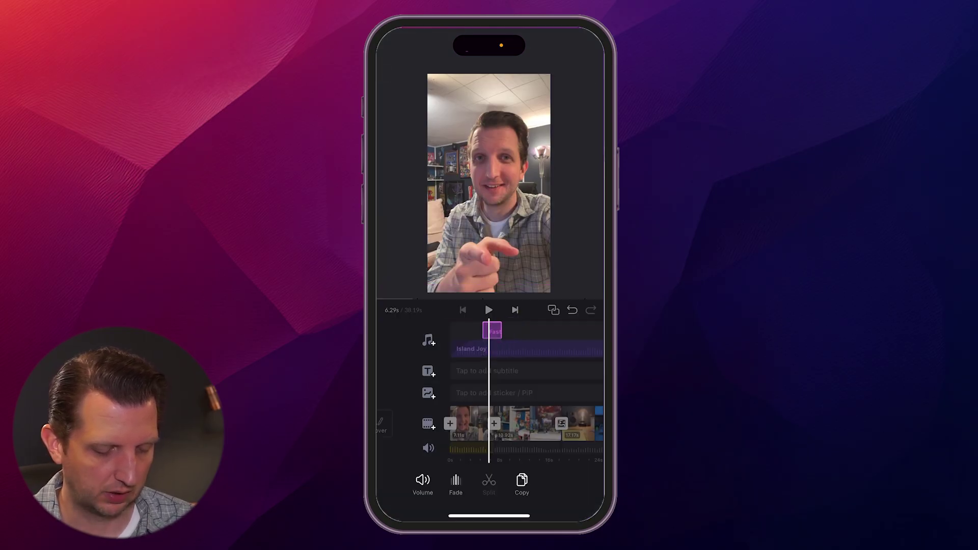
pyautogui.click(491, 330)
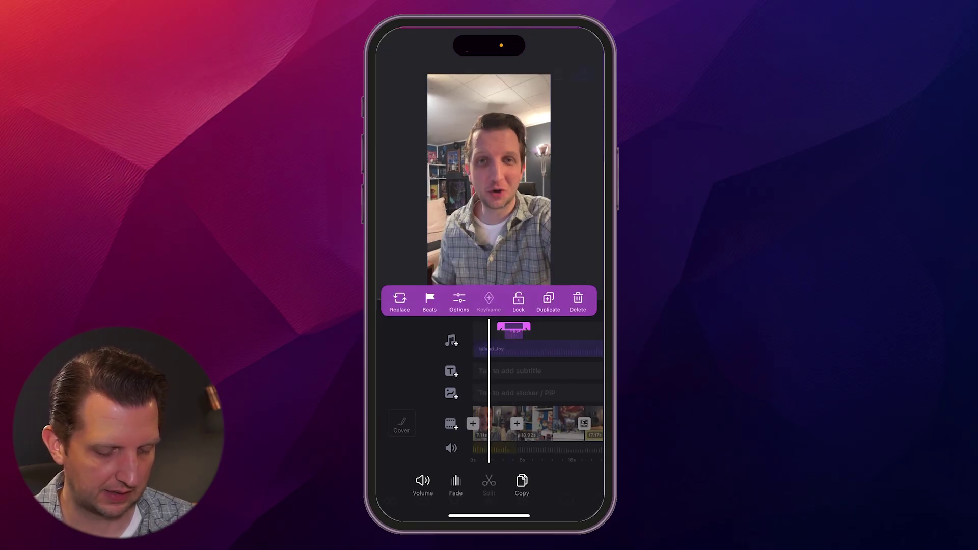
pyautogui.click(535, 382)
pyautogui.click(489, 329)
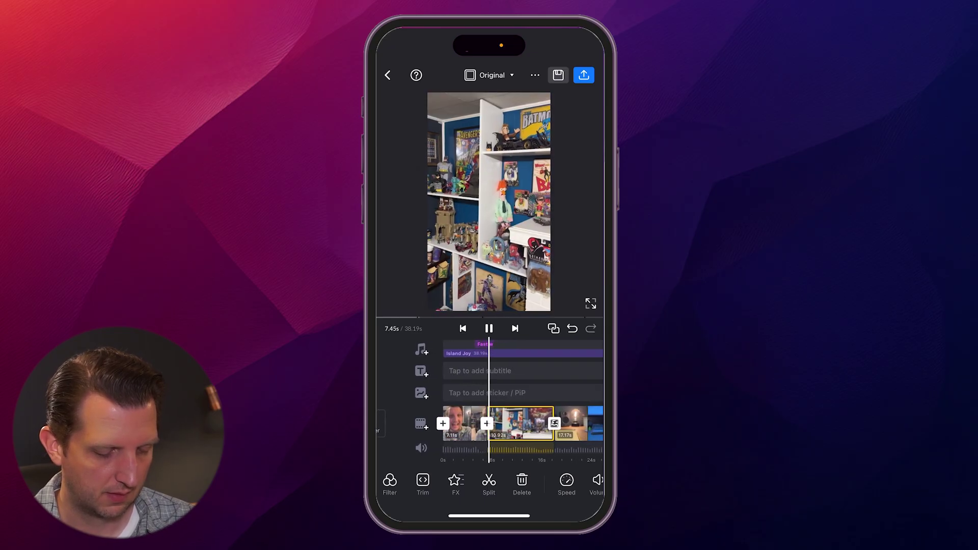
pyautogui.click(488, 329)
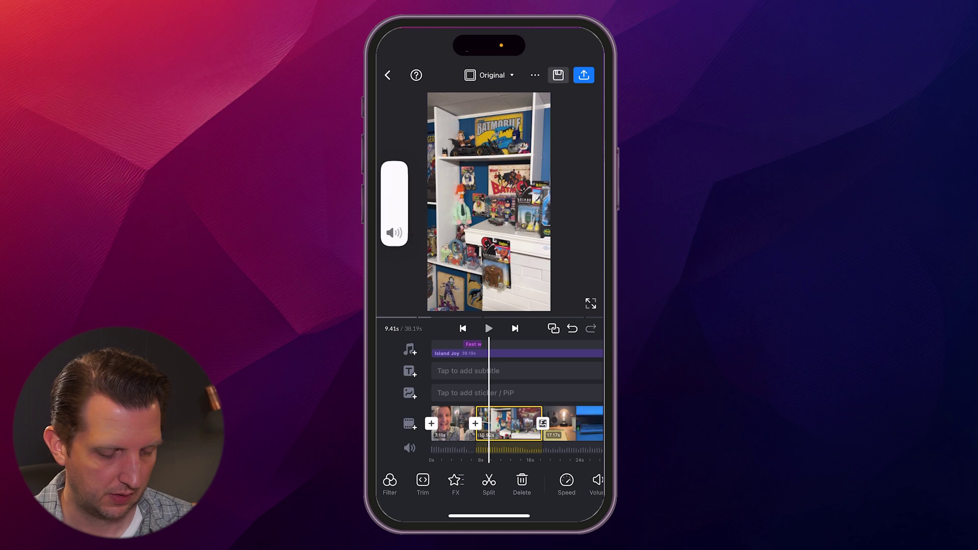
# Add a 0.8-second Dissolve 1 transition between the first two clips and preview it.
pyautogui.click(548, 424)
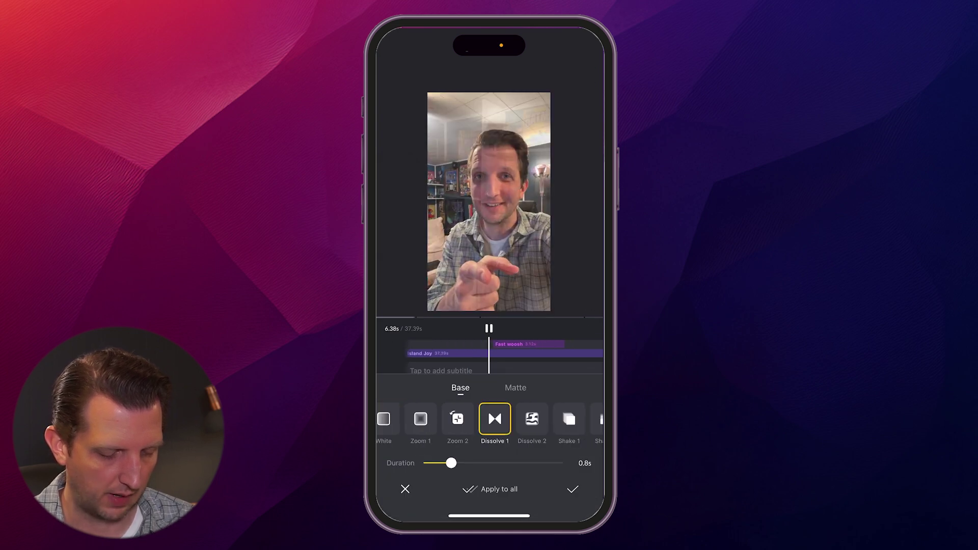
pyautogui.click(572, 489)
pyautogui.click(462, 345)
pyautogui.click(459, 424)
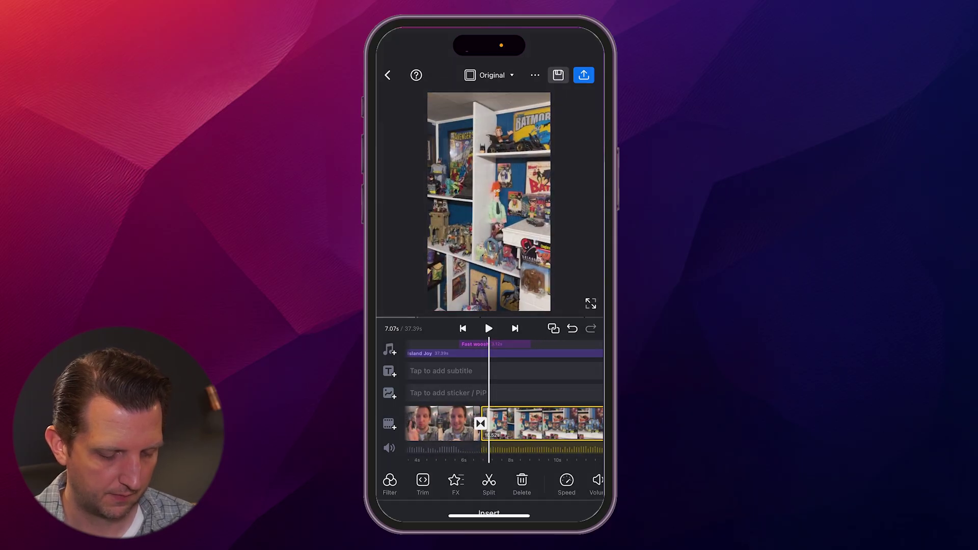
pyautogui.click(488, 329)
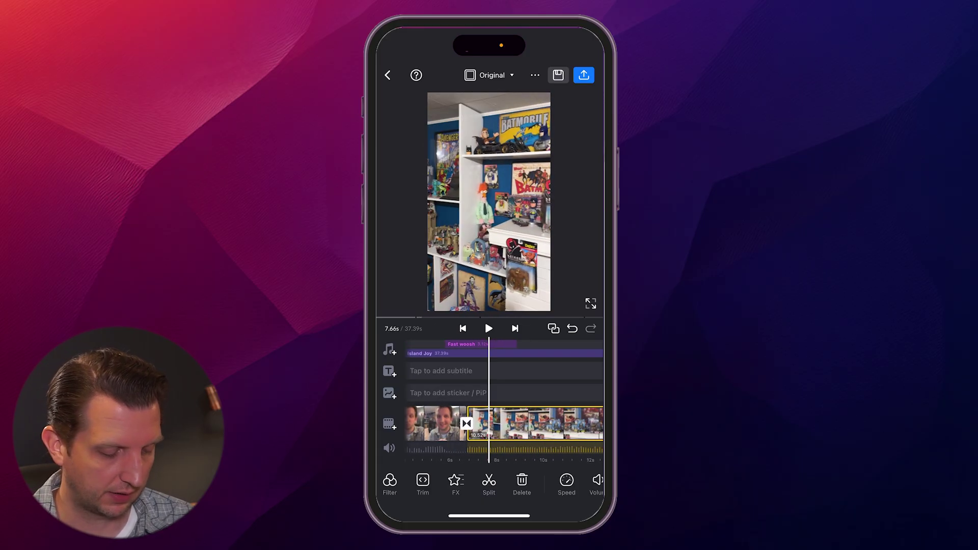
pyautogui.click(390, 349)
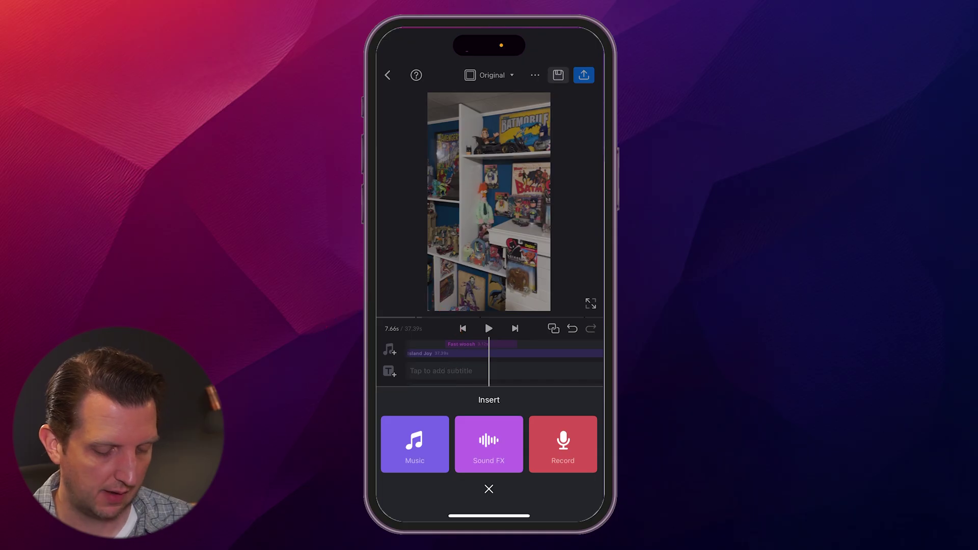
pyautogui.click(562, 443)
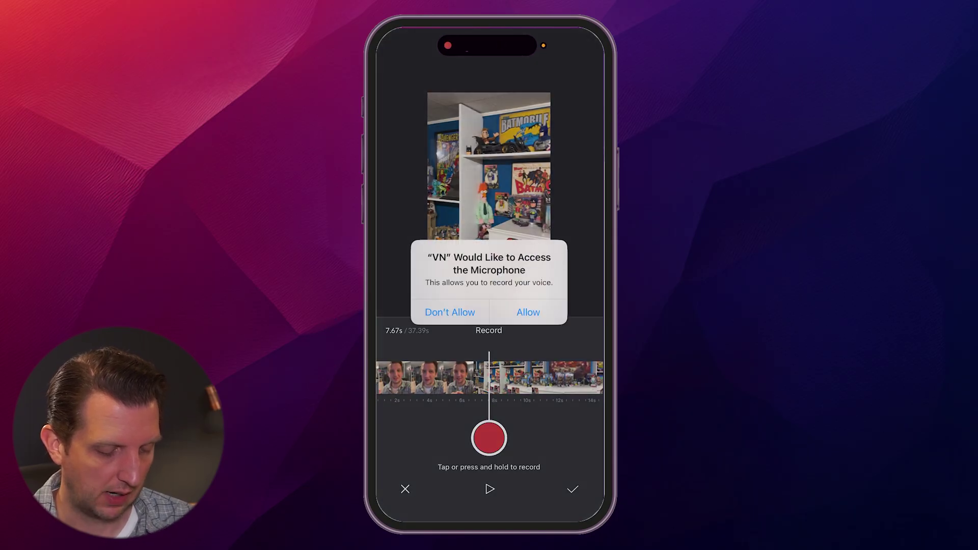
# Allow microphone access and record a roughly 7-second voiceover over the shelf clips.
pyautogui.click(528, 311)
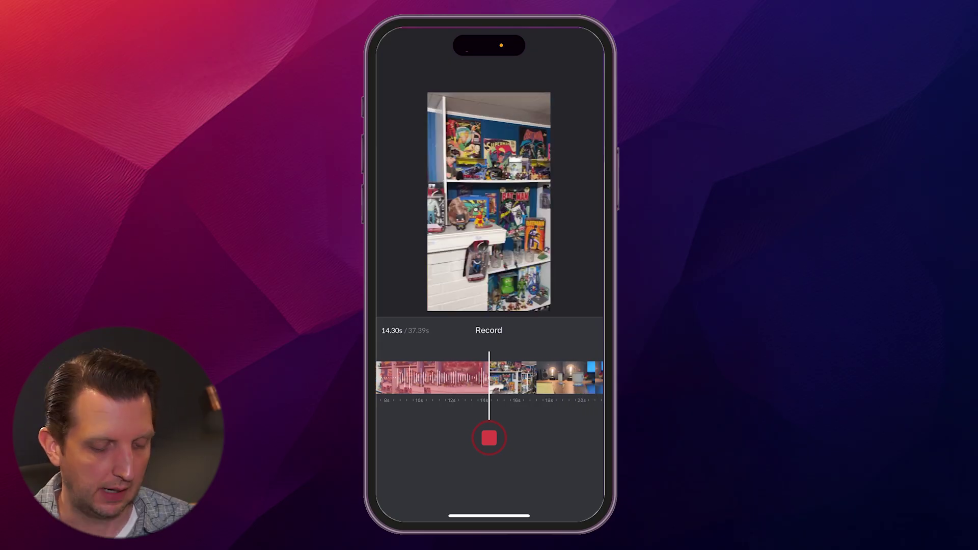
pyautogui.click(489, 437)
# Accept the voiceover, review it from 7 seconds, and park the playhead at 18.14 s.
pyautogui.click(572, 489)
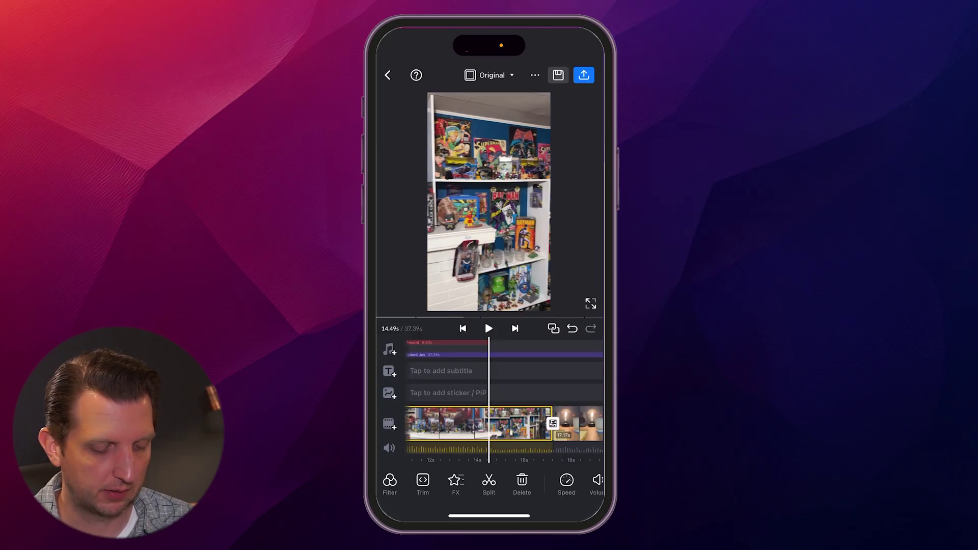
pyautogui.moveTo(474, 424)
pyautogui.mouseDown()
pyautogui.moveTo(551, 426)
pyautogui.moveTo(501, 425)
pyautogui.mouseUp()
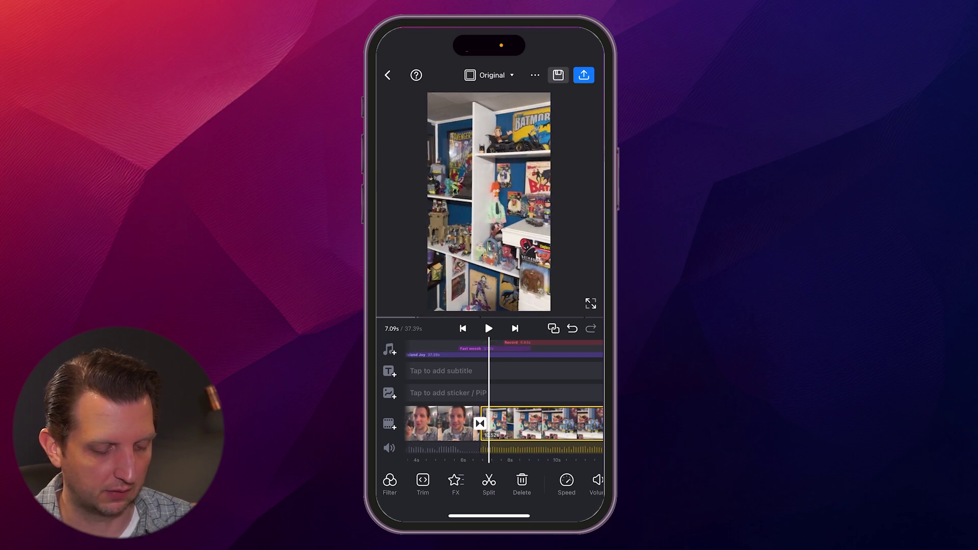
pyautogui.click(489, 329)
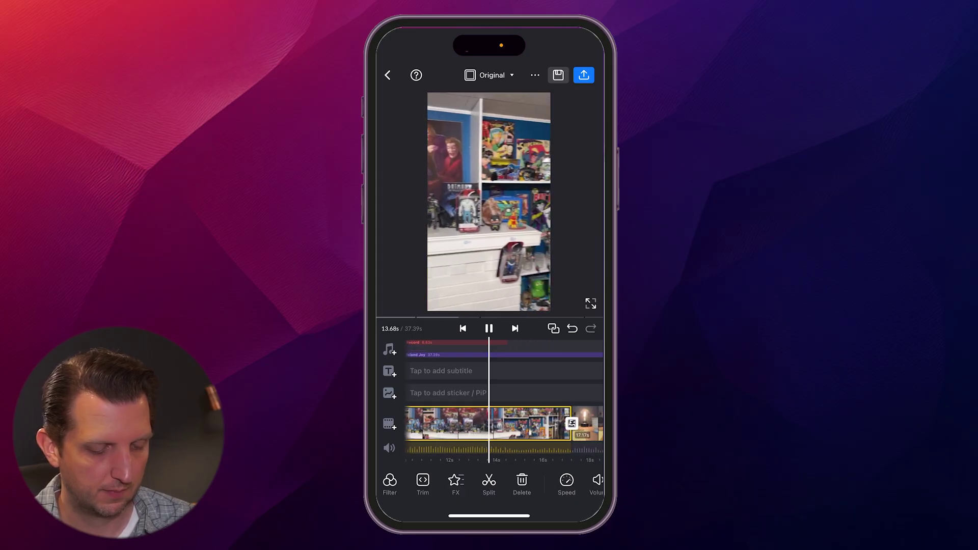
pyautogui.click(488, 329)
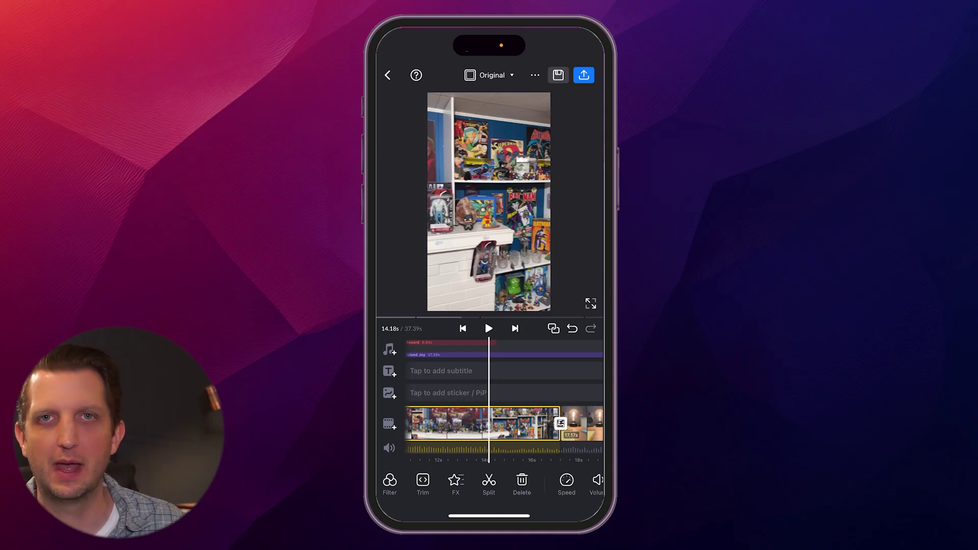
pyautogui.moveTo(458, 424); pyautogui.dragTo(478, 424)
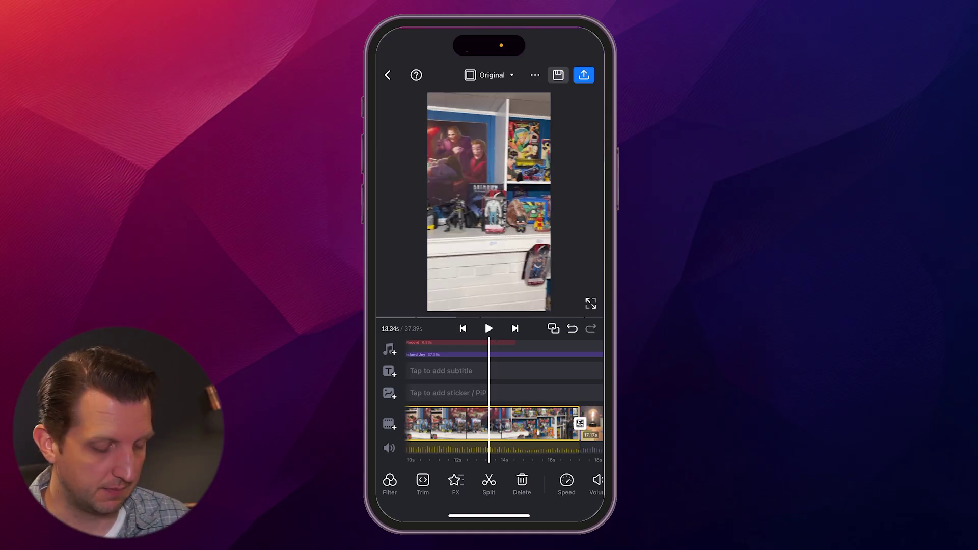
pyautogui.moveTo(489, 423); pyautogui.dragTo(489, 424)
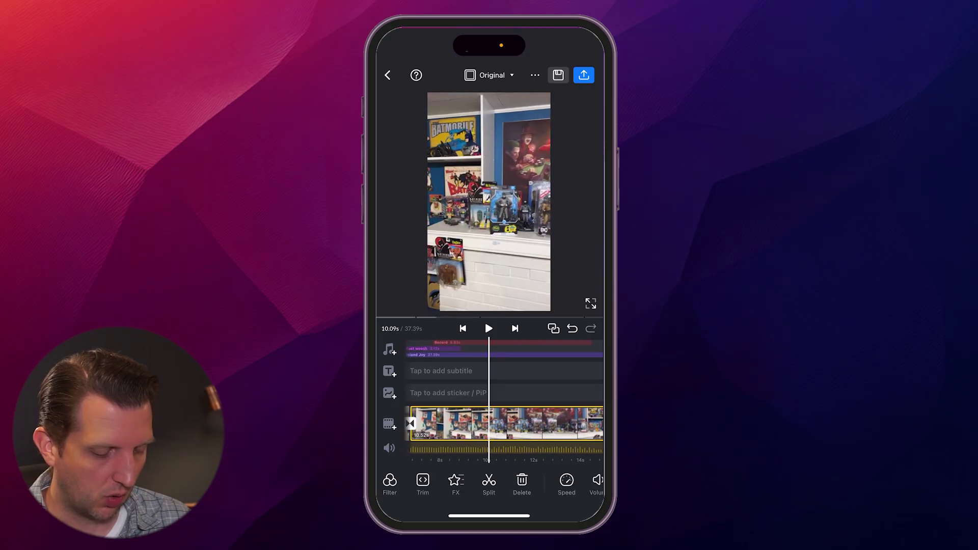
pyautogui.moveTo(550, 424); pyautogui.dragTo(473, 424)
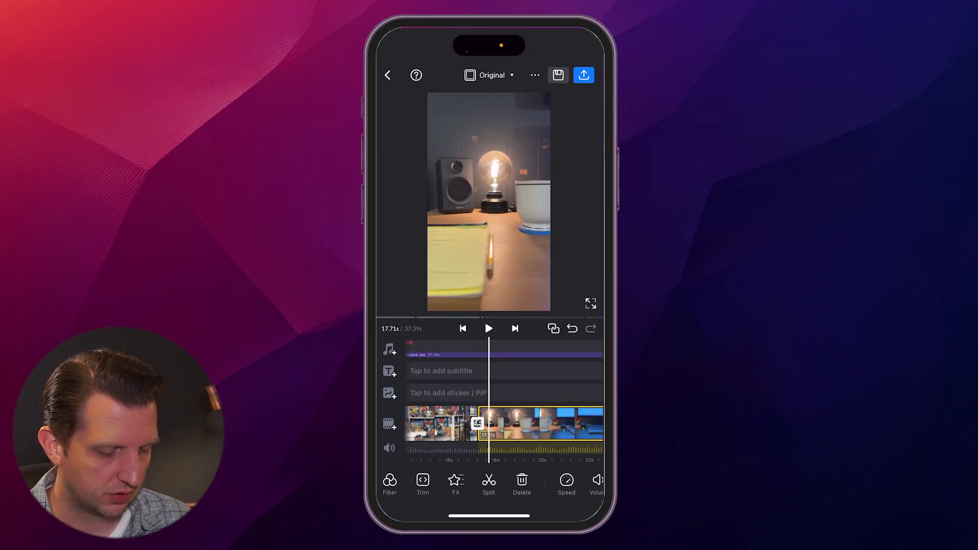
pyautogui.moveTo(488, 424)
pyautogui.mouseDown()
pyautogui.moveTo(535, 424)
pyautogui.moveTo(489, 424)
pyautogui.mouseUp()
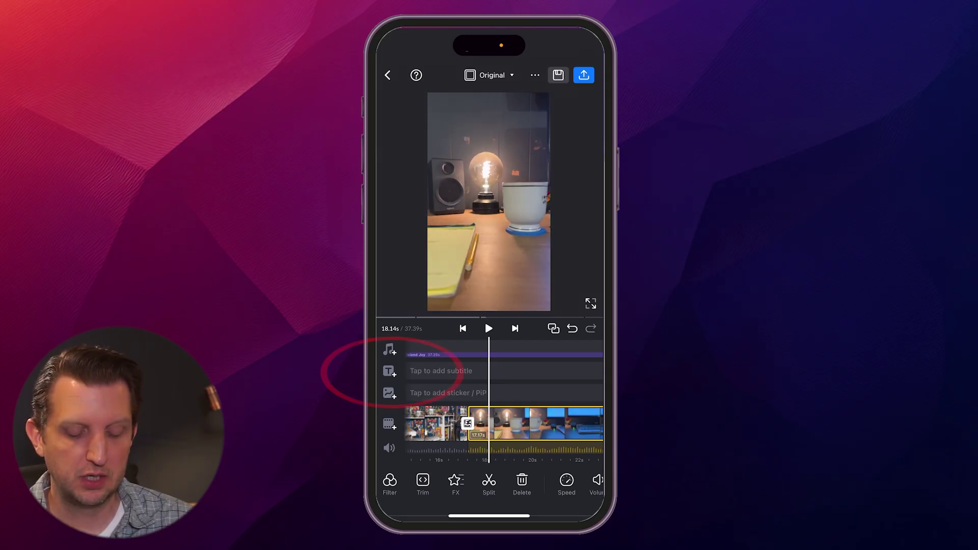
# Add a VLOG 01 title reading 'My Desk' at about 18 seconds.
pyautogui.click(441, 370)
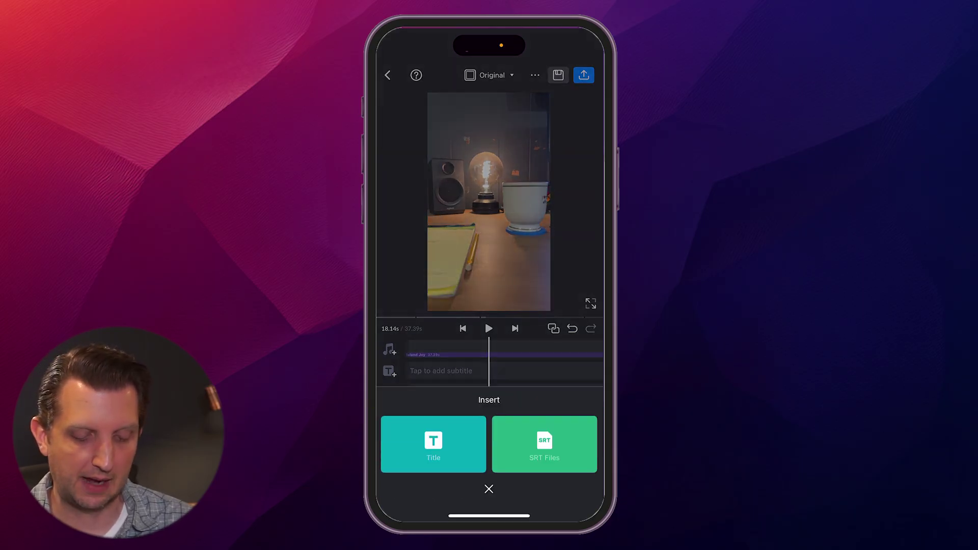
pyautogui.click(434, 443)
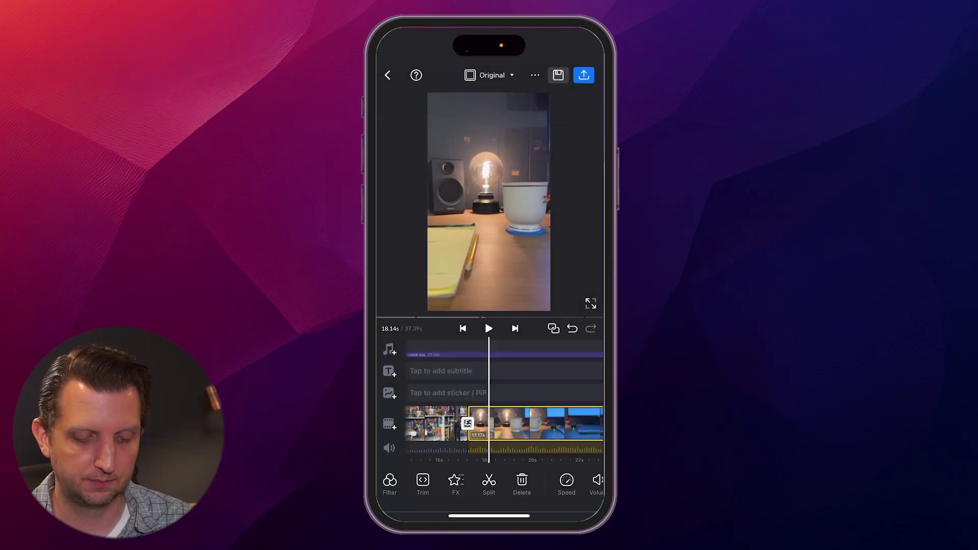
pyautogui.scroll(-3, 489, 306)
pyautogui.scroll(-3, 489, 306)
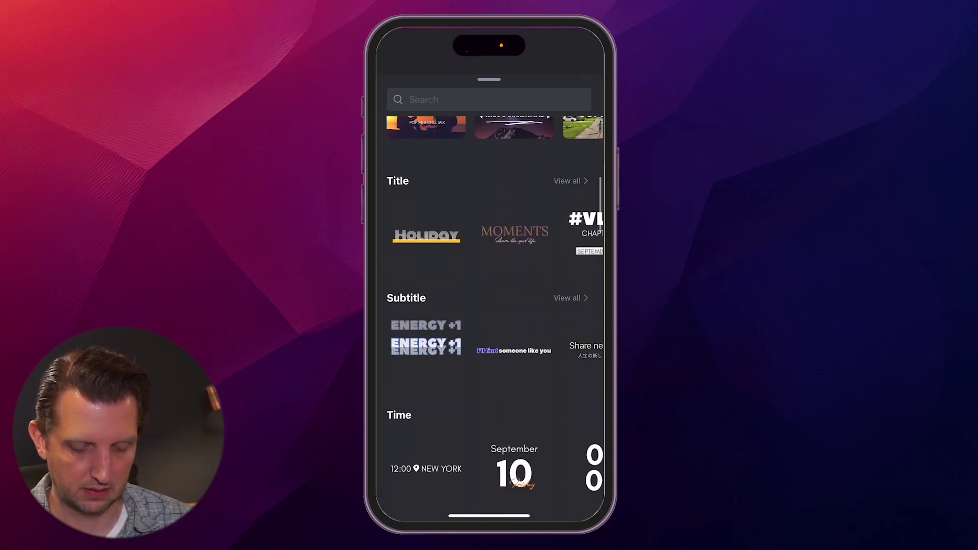
pyautogui.hscroll(3, 489, 233)
pyautogui.click(483, 233)
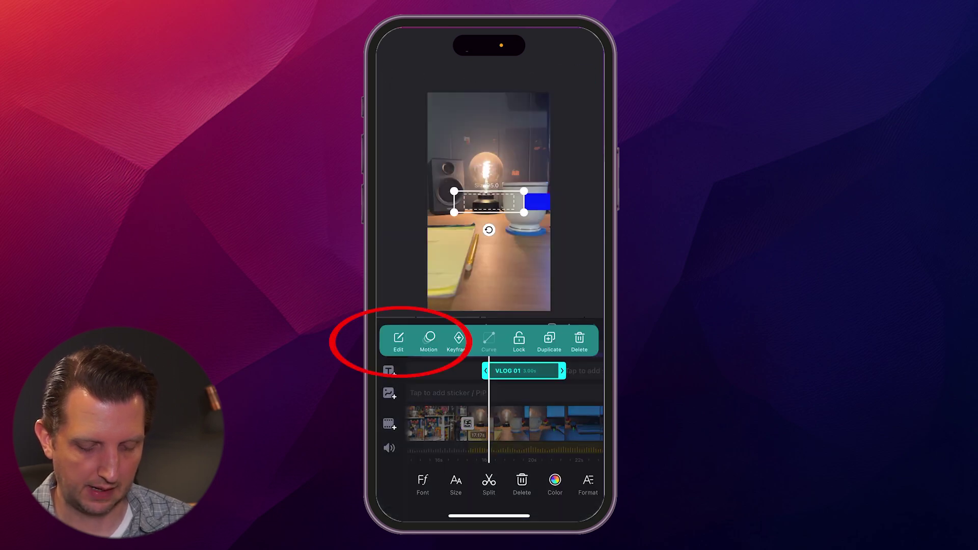
pyautogui.click(398, 340)
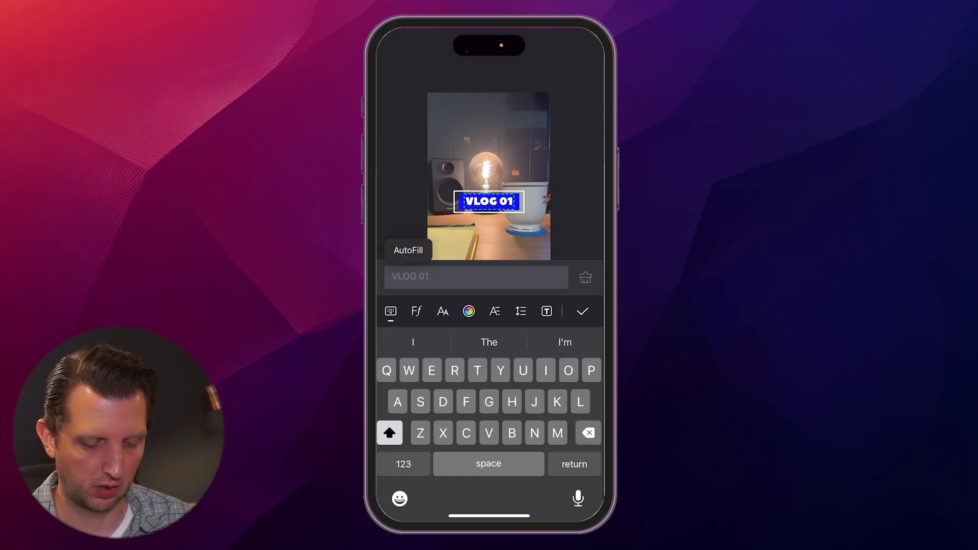
pyautogui.write('My ')
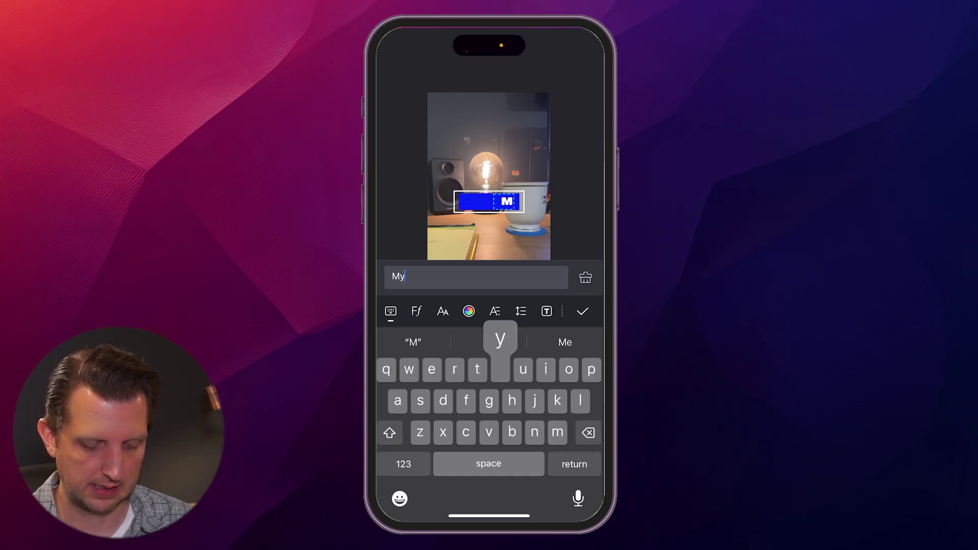
pyautogui.write('Desk')
pyautogui.click(582, 311)
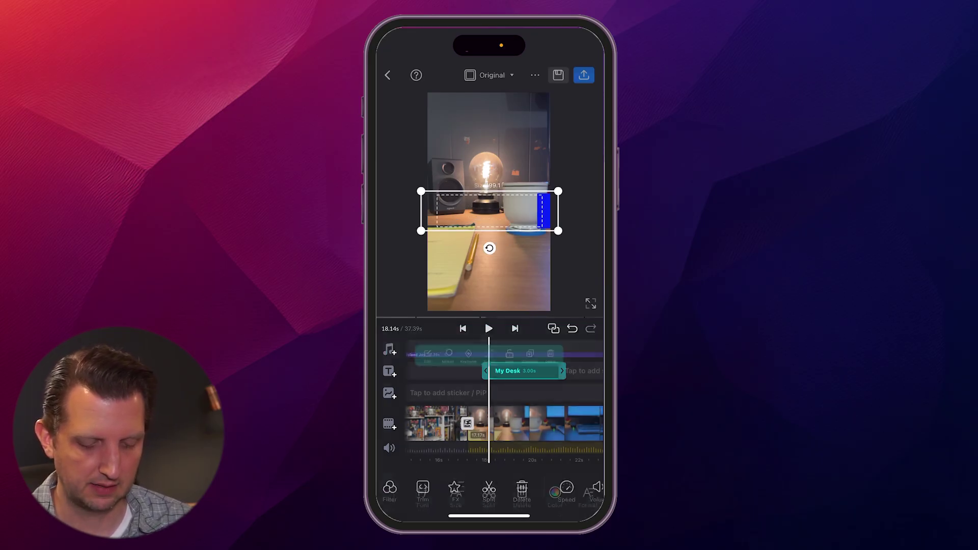
# Play back the My Desk title over the lamp footage.
pyautogui.click(535, 425)
pyautogui.click(489, 328)
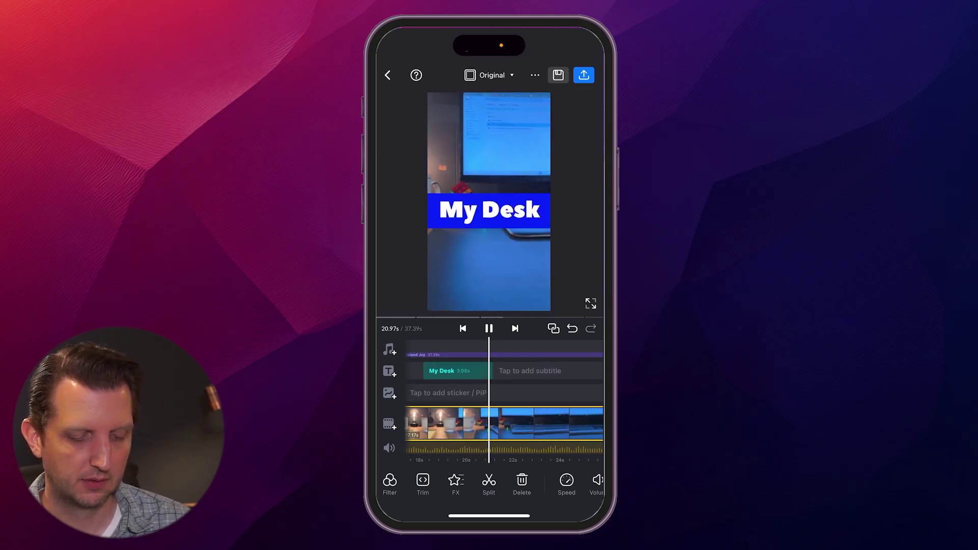
pyautogui.click(488, 329)
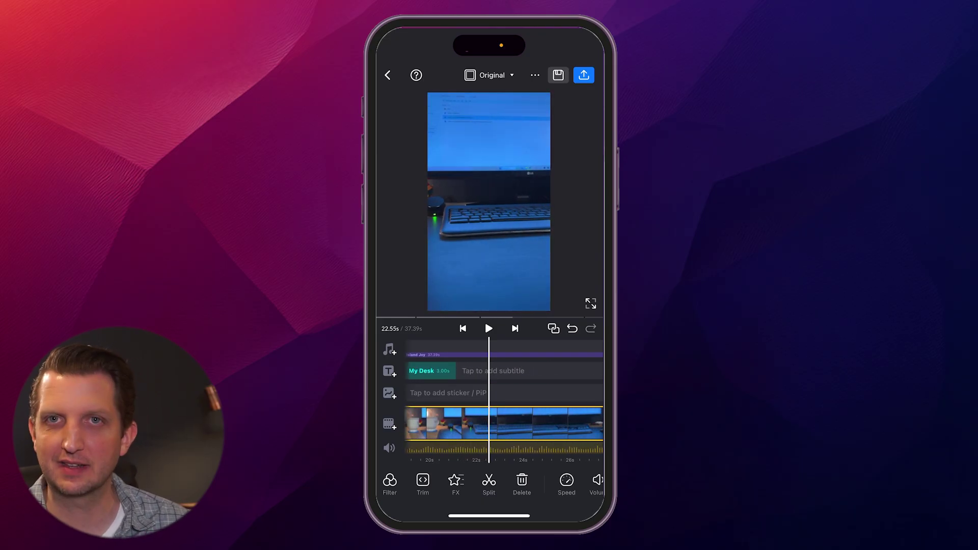
# Place a TikTok logo sticker at about 22.8 s and move it near the frame's top.
pyautogui.click(527, 424)
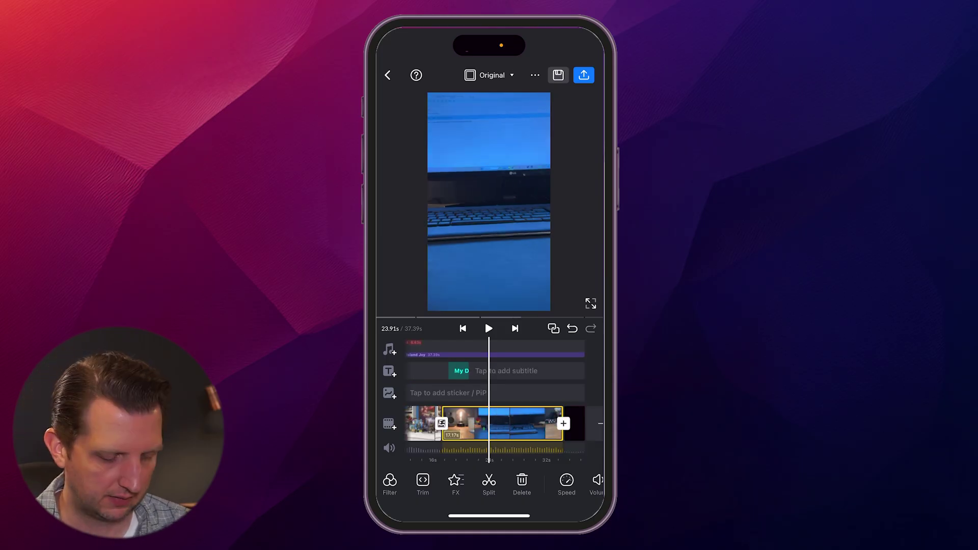
pyautogui.moveTo(459, 424)
pyautogui.mouseDown()
pyautogui.moveTo(519, 424)
pyautogui.moveTo(496, 424)
pyautogui.mouseUp()
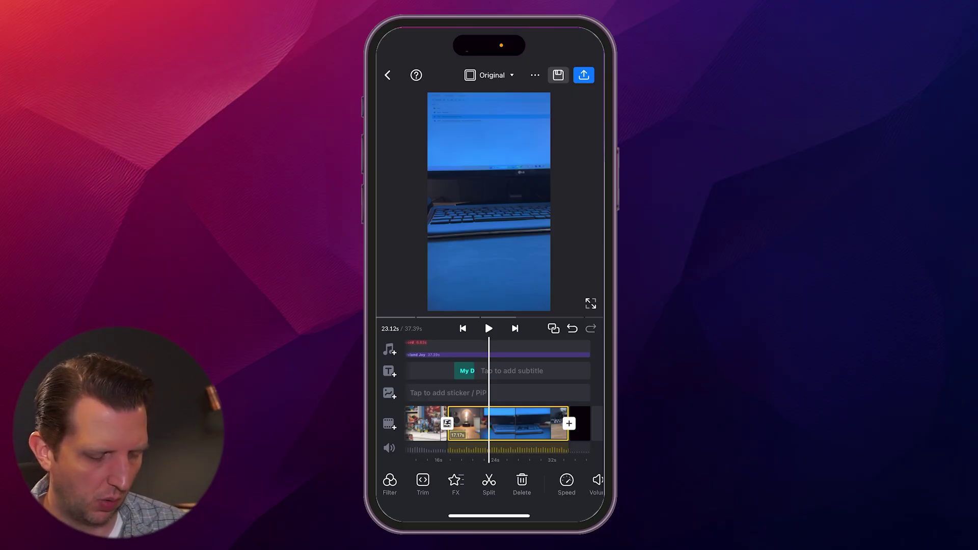
pyautogui.moveTo(495, 424); pyautogui.dragTo(498, 424)
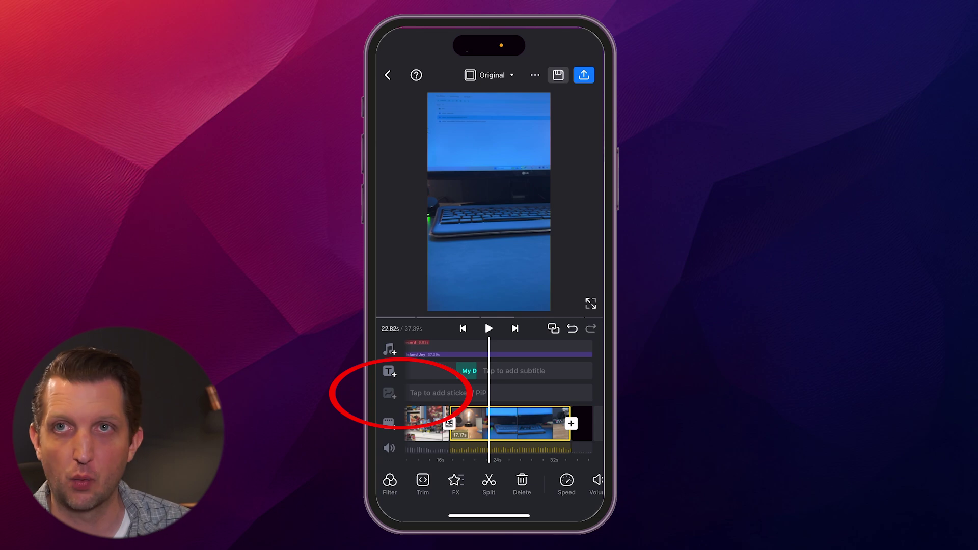
pyautogui.click(447, 393)
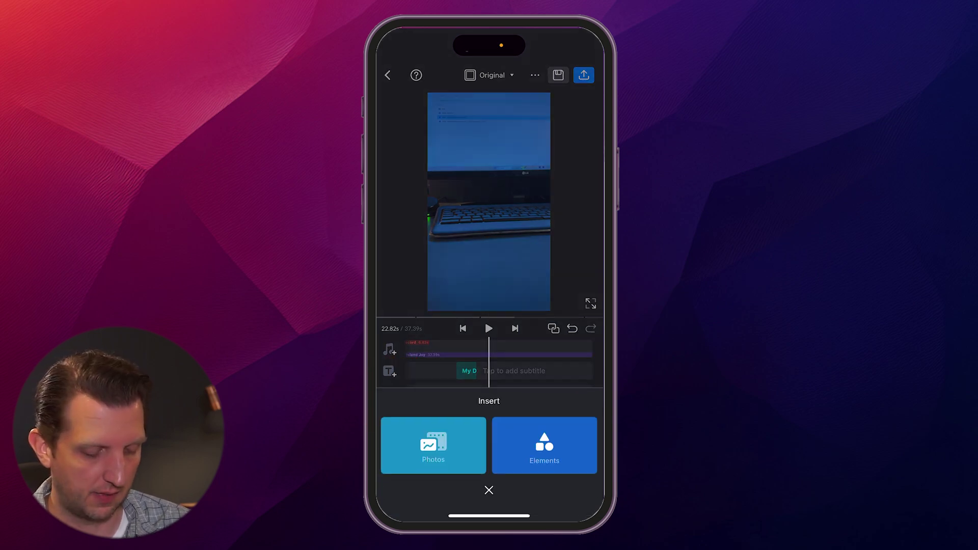
pyautogui.click(543, 443)
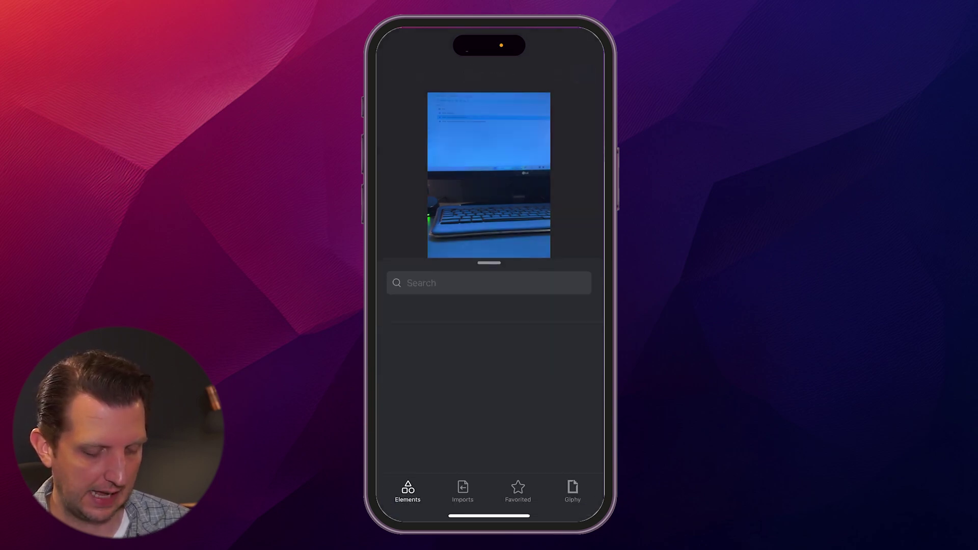
pyautogui.scroll(-5, 495, 390)
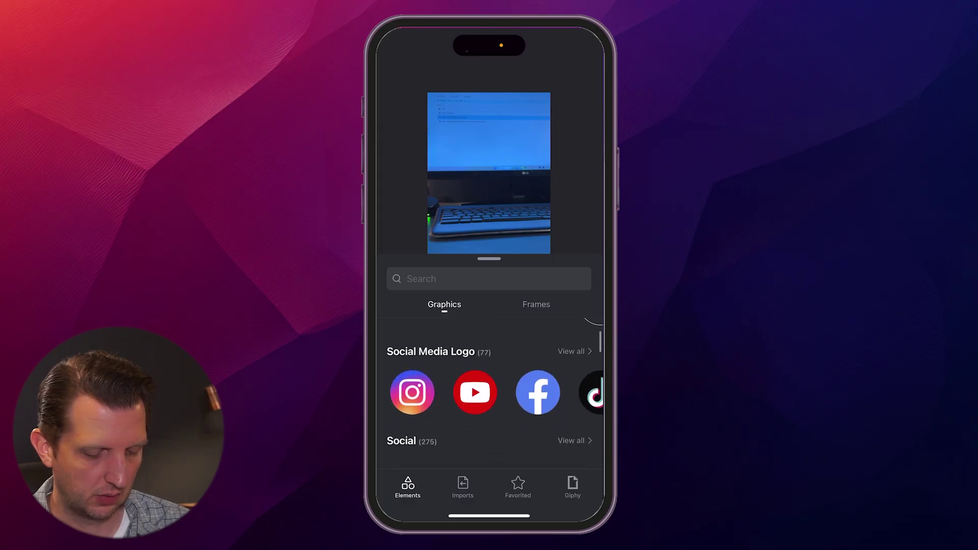
pyautogui.scroll(1, 495, 389)
pyautogui.scroll(2, 495, 366)
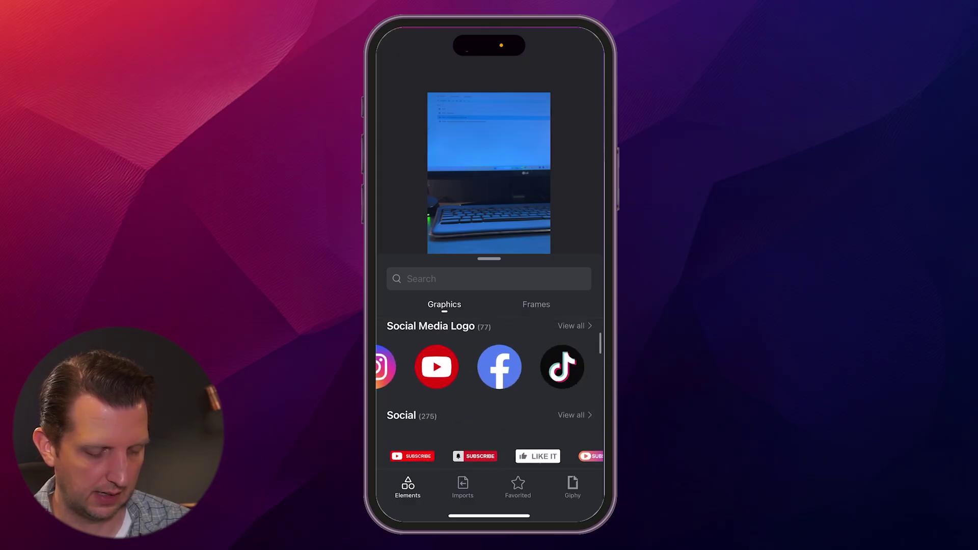
pyautogui.hscroll(3, 495, 367)
pyautogui.click(476, 366)
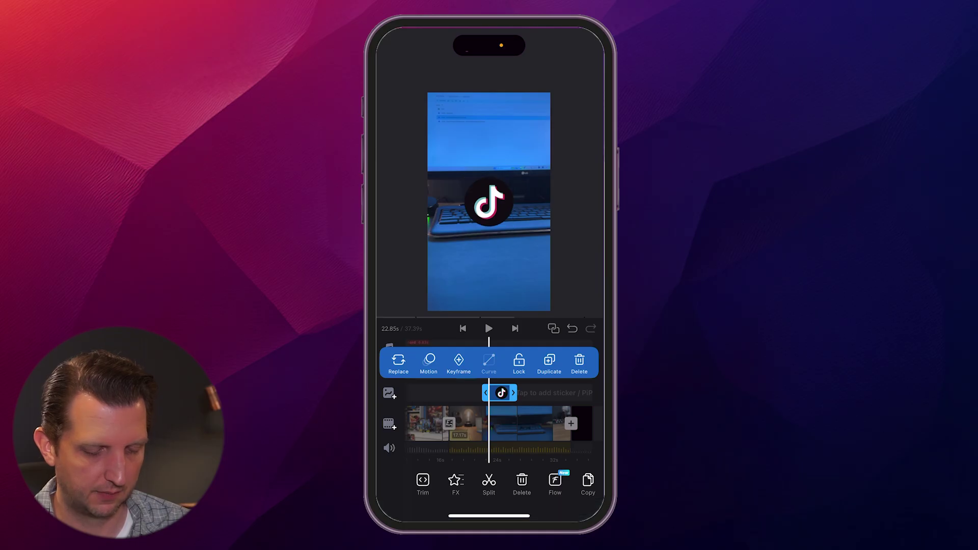
pyautogui.moveTo(489, 203); pyautogui.dragTo(489, 136)
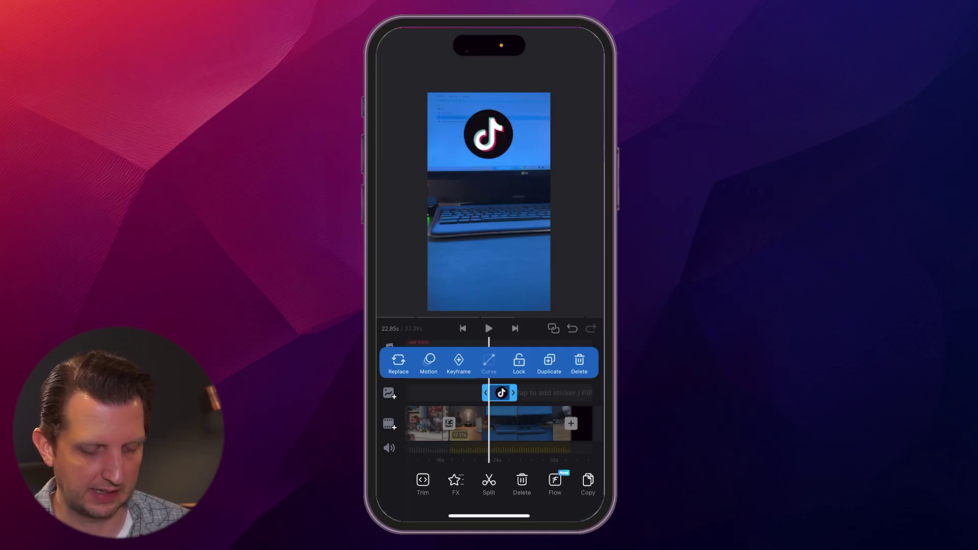
pyautogui.click(488, 136)
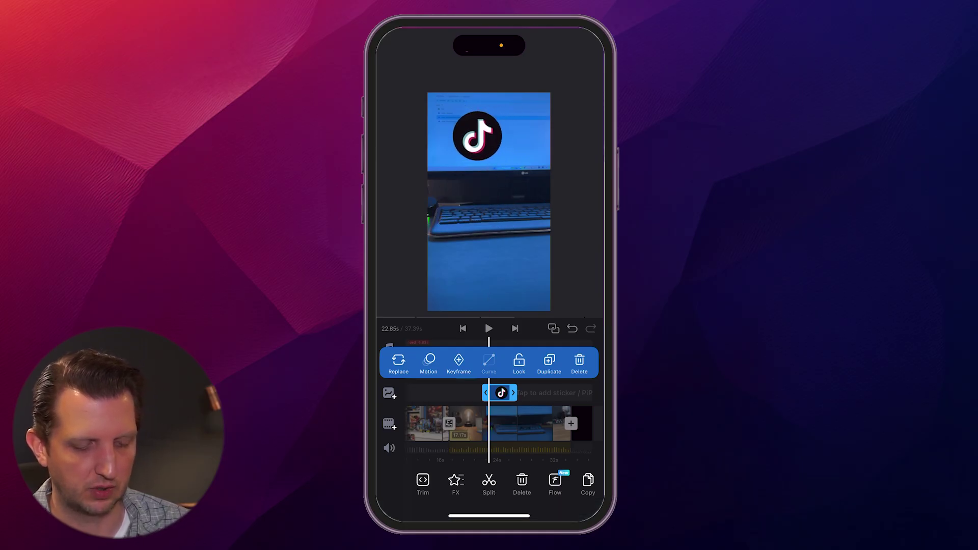